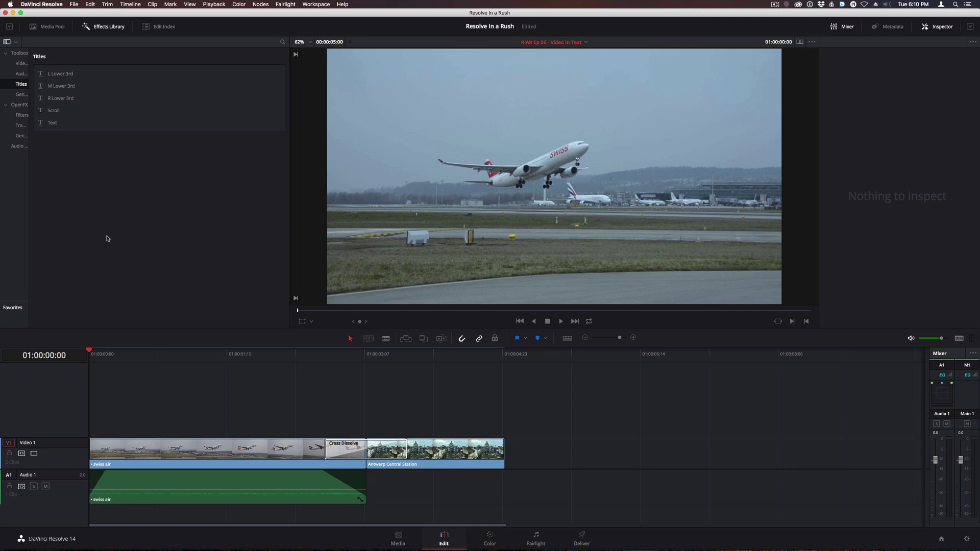
Step: Add a Text title on Video 2 above the clips and make it read 'ANTWERP'
drag(149, 354, 62, 372)
drag(52, 122, 99, 420)
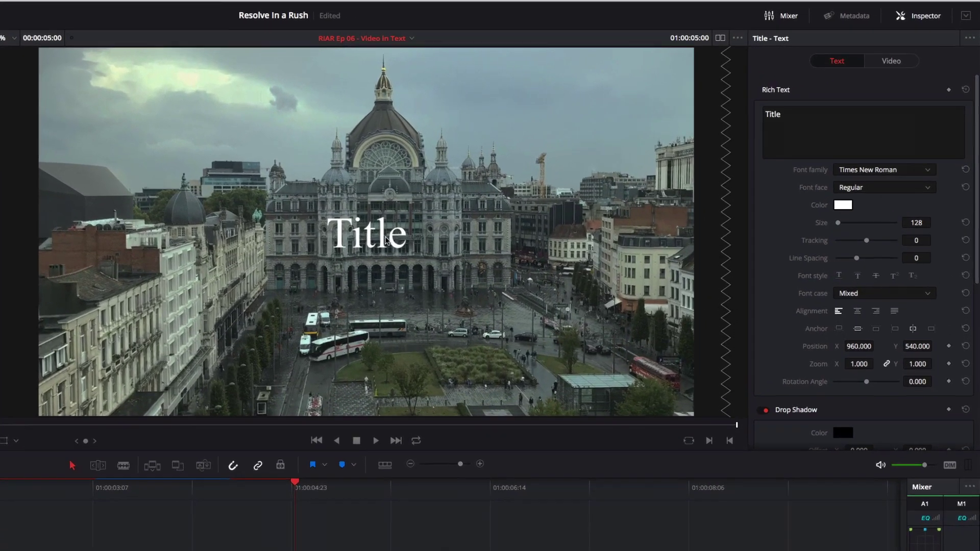
double_click(387, 240)
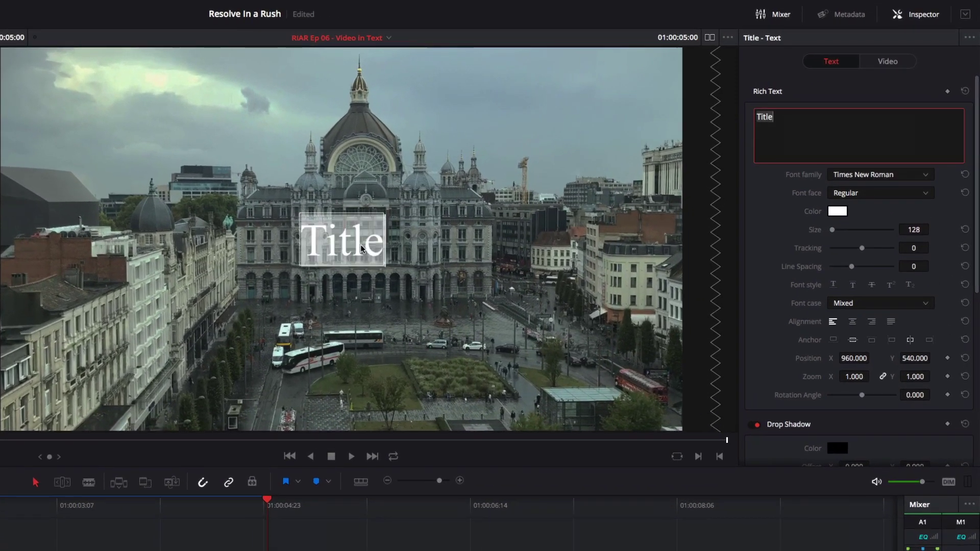
text(ANTWERP)
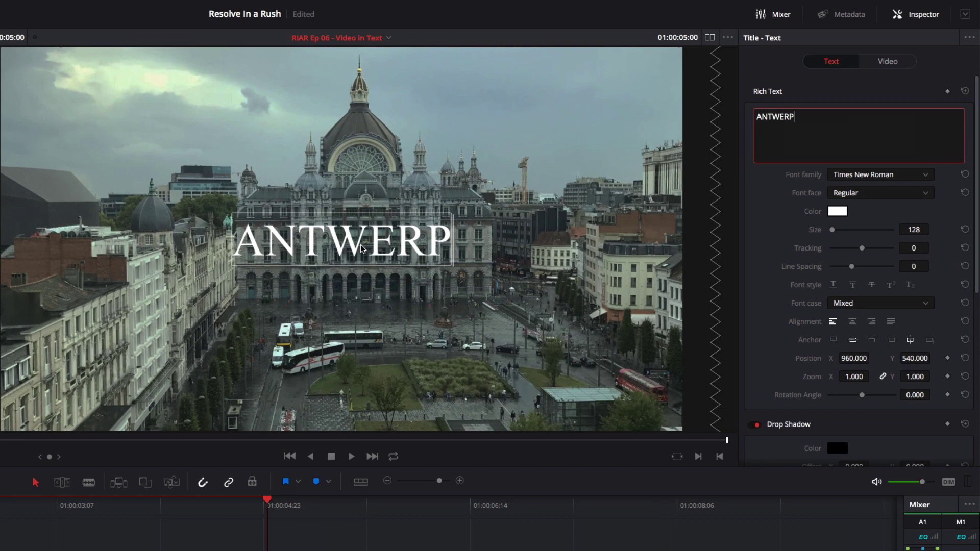
Step: Set the title to Bebas Neue Bold at size 634 and stretch it to Y zoom about 1.44
click(890, 176)
click(863, 304)
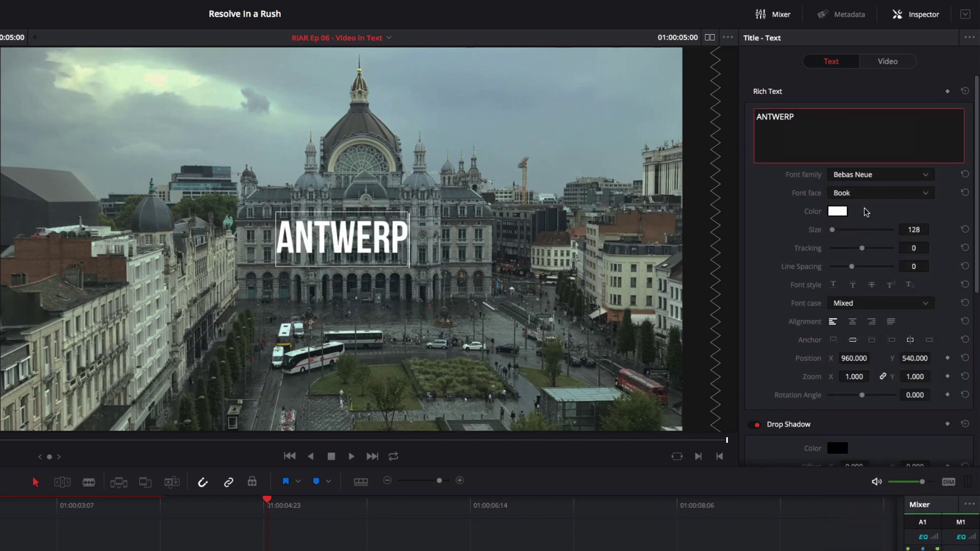
click(866, 198)
click(839, 211)
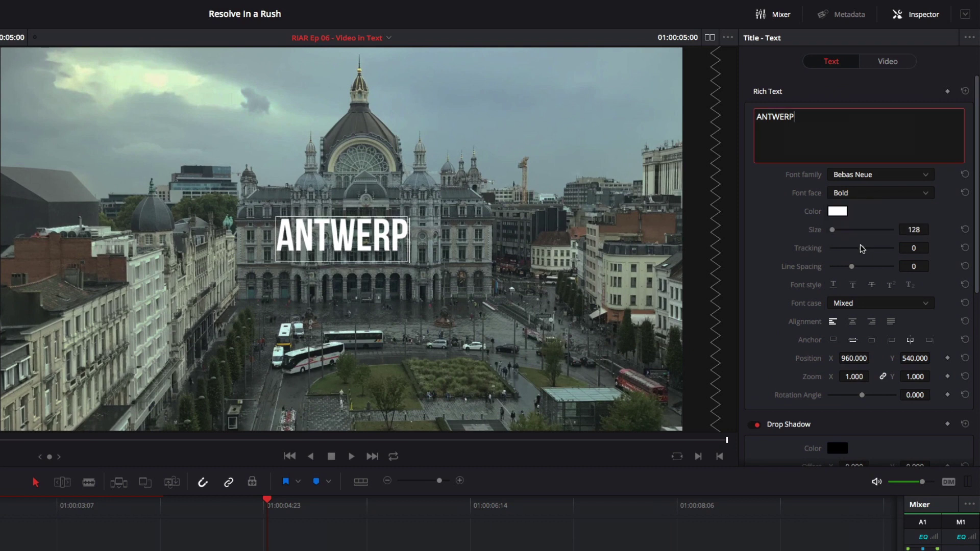
drag(839, 233, 841, 234)
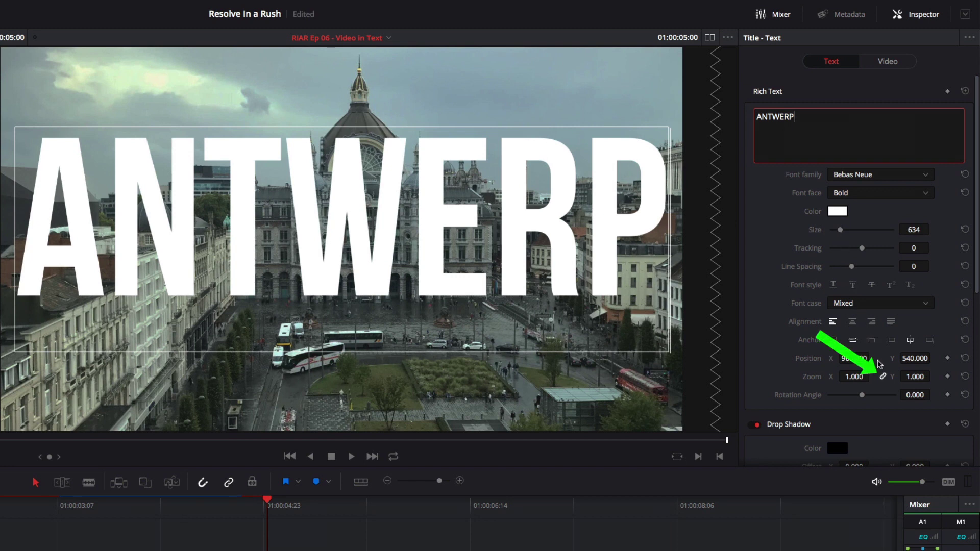
click(882, 377)
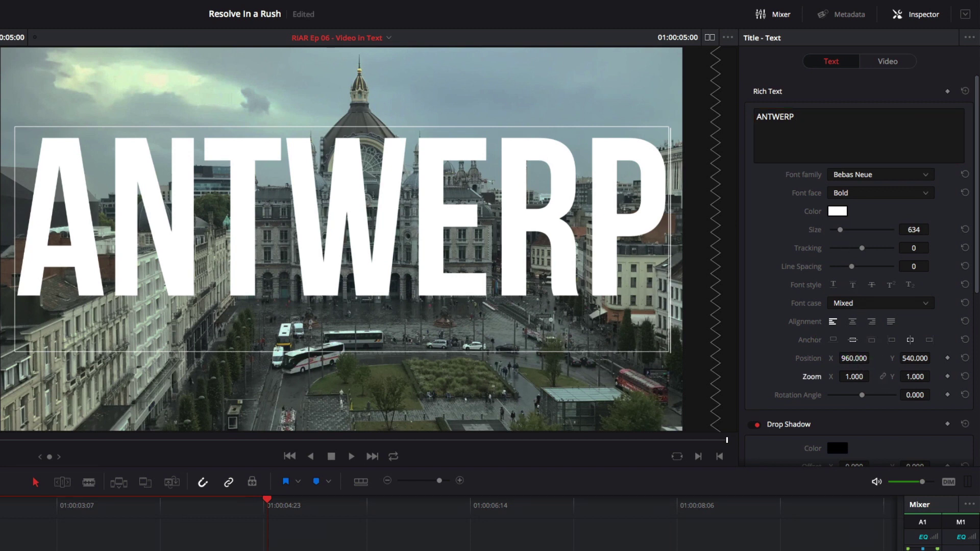
mouse_move(914, 376)
mouse_down()
mouse_move(934, 376)
mouse_move(914, 377)
mouse_up()
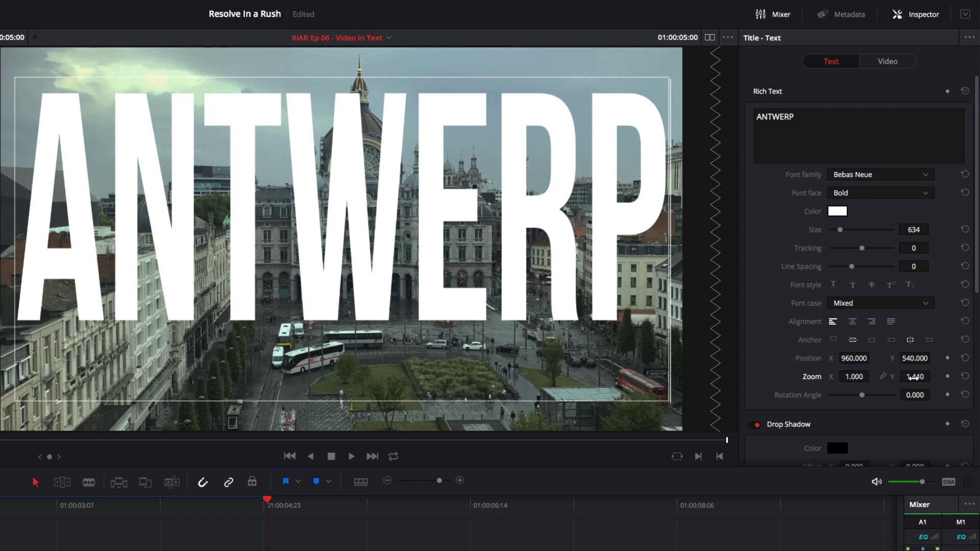
Step: Enlarge the title's Background box width and height and raise its opacity to 92
scroll(914, 377, down, 6)
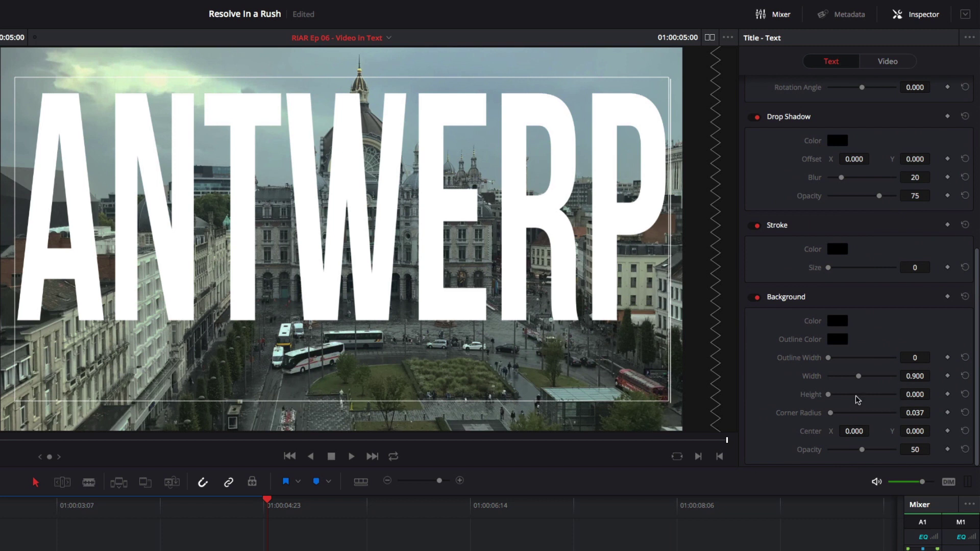
drag(828, 394, 866, 376)
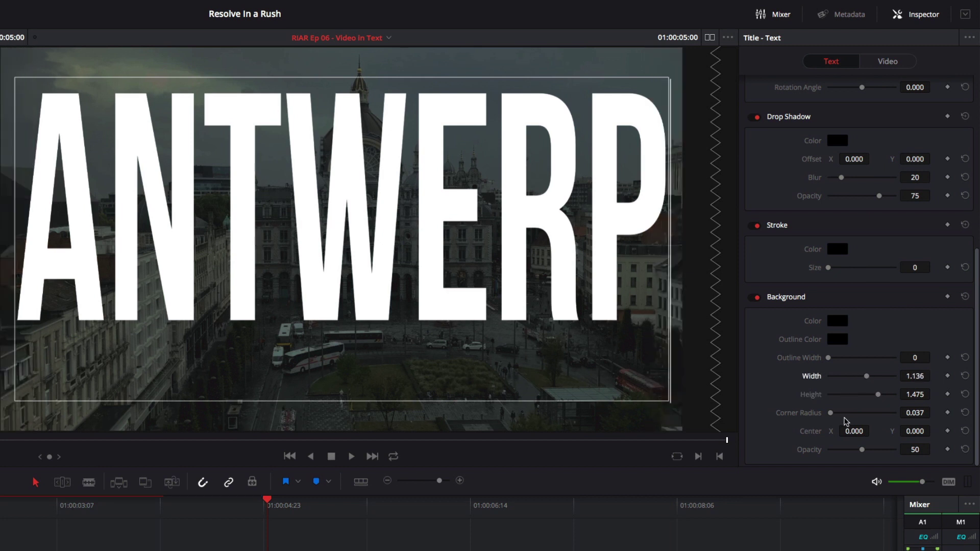
click(889, 450)
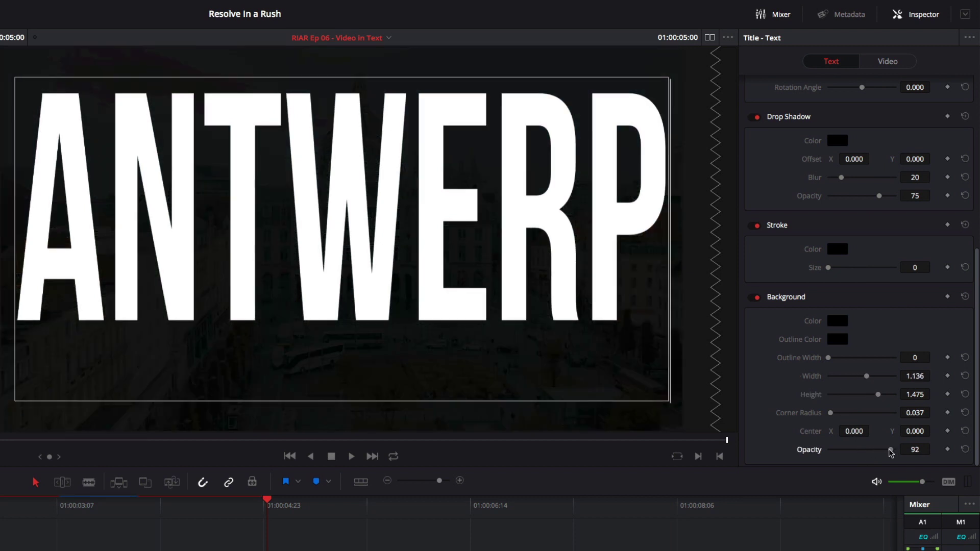
Step: Set the title's Composite Mode to Multiply
click(887, 62)
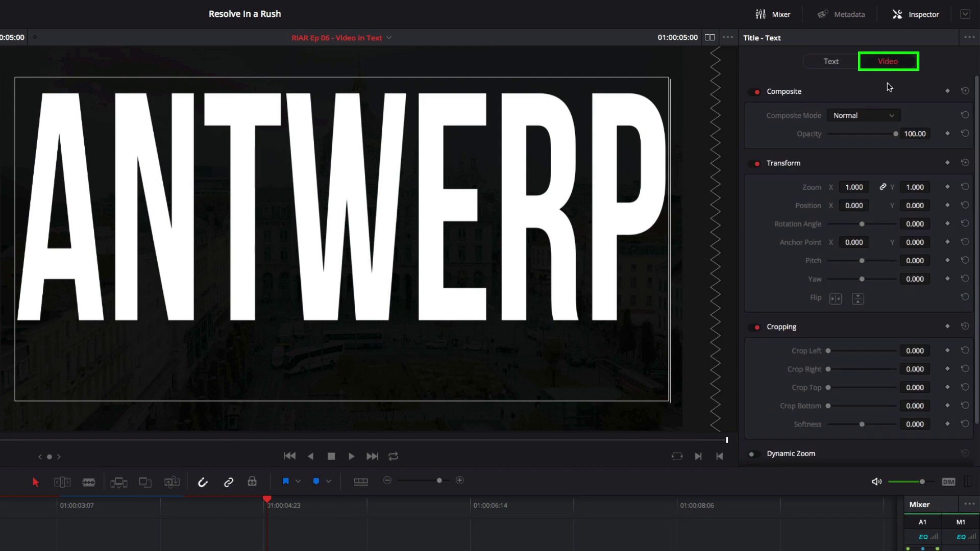
click(881, 116)
scroll(863, 183, down, 5)
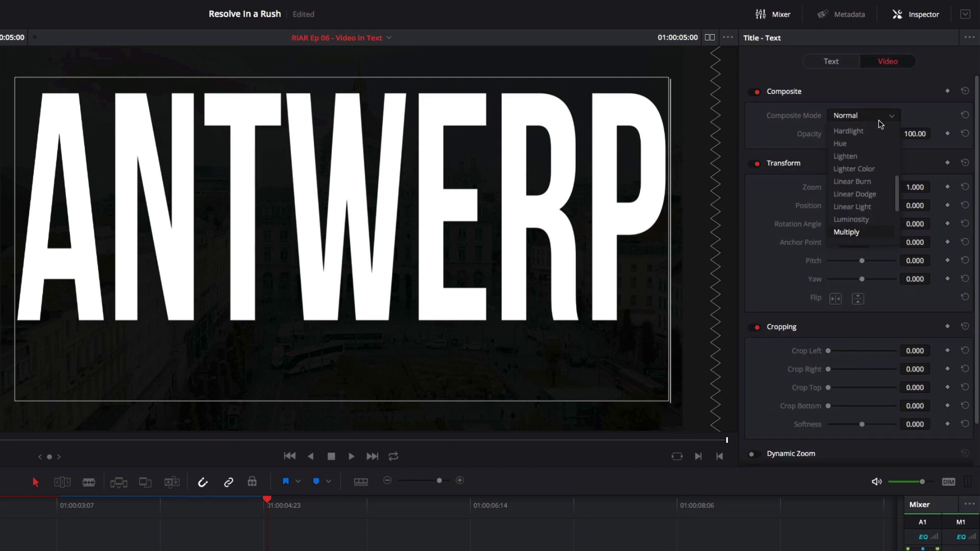
click(860, 228)
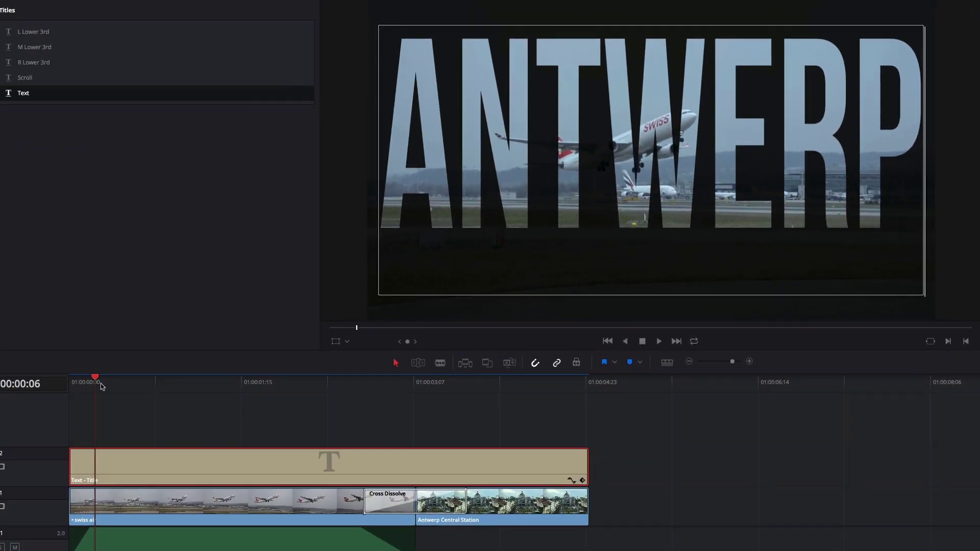
Step: Add fade-in and fade-out to the title and trim its start to near the dissolve
drag(100, 384, 69, 383)
drag(71, 448, 121, 450)
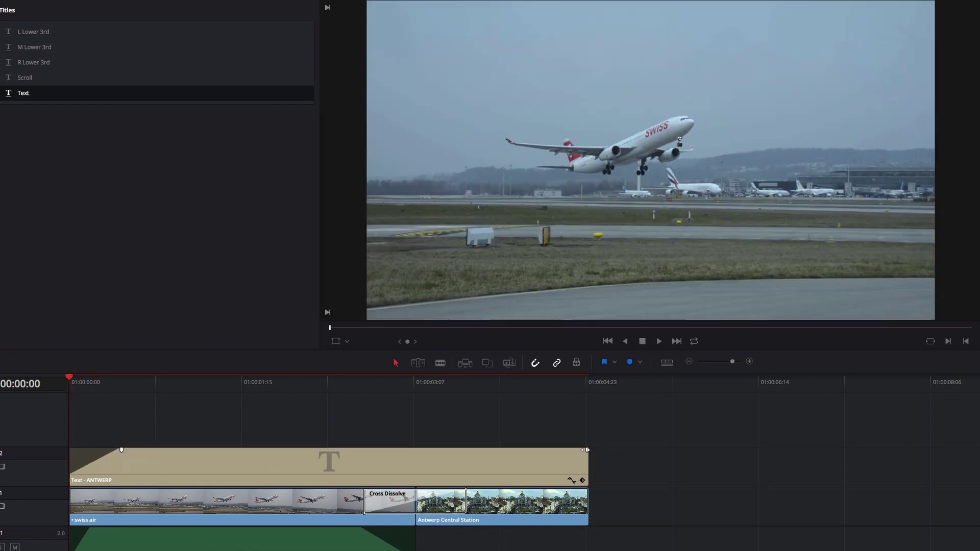
drag(587, 450, 510, 466)
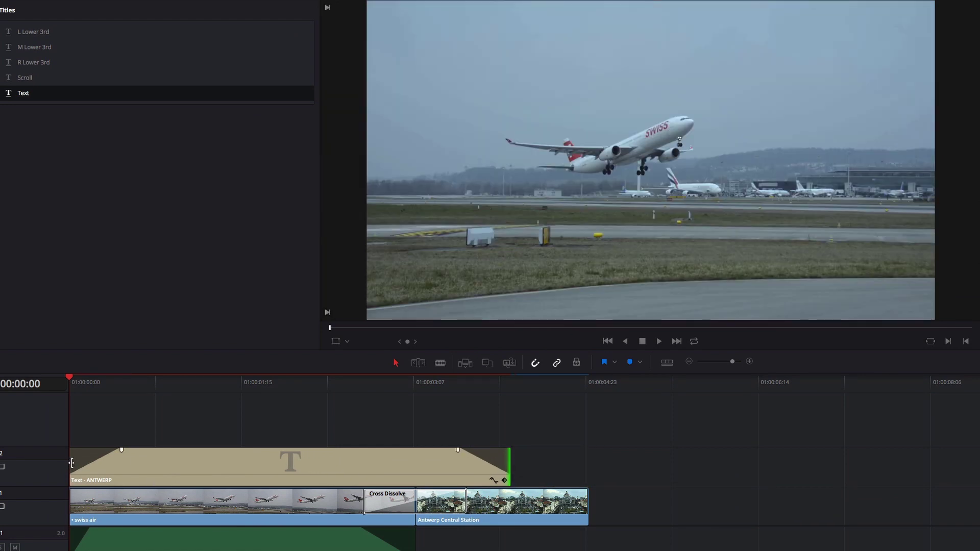
drag(72, 462, 320, 462)
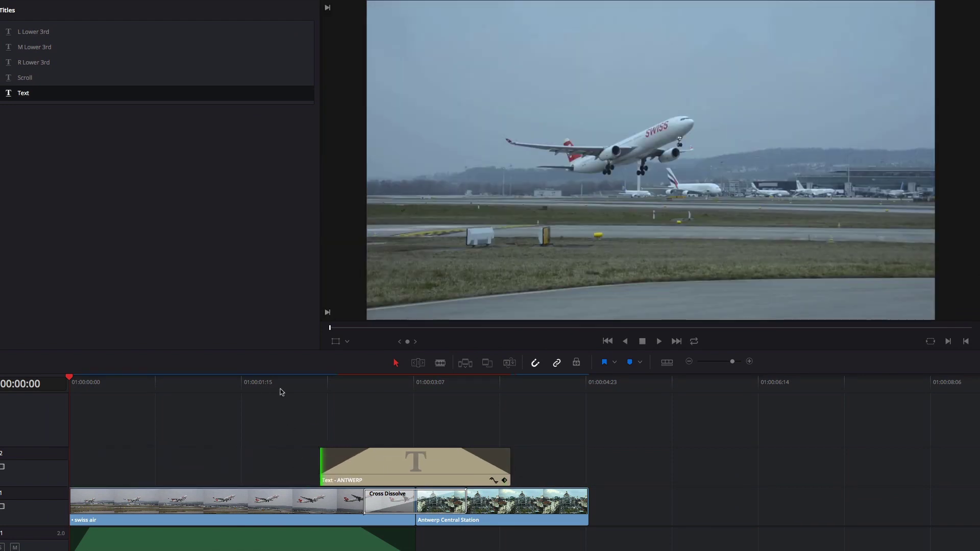
Step: Play back the title section from 00:02:00 until the title fades out
click(275, 384)
key(space)
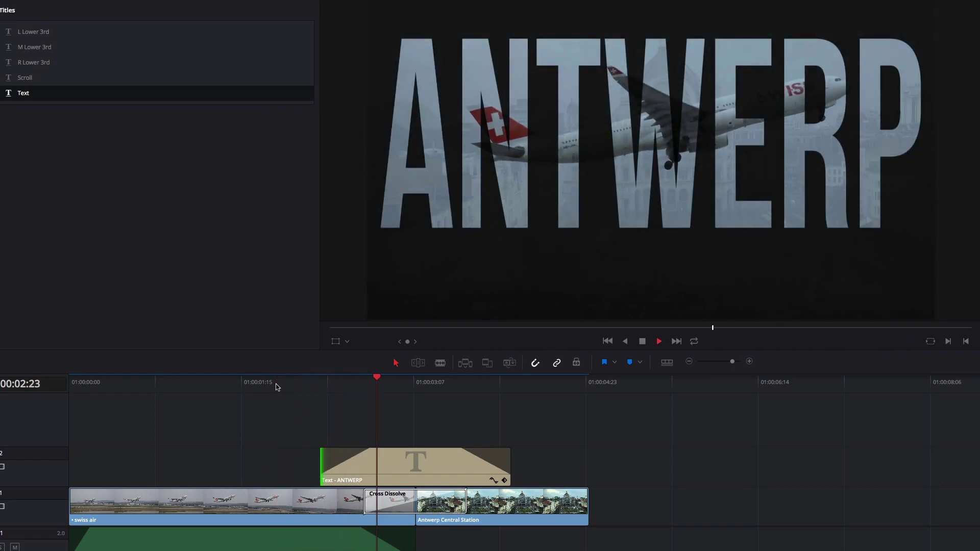
click(276, 383)
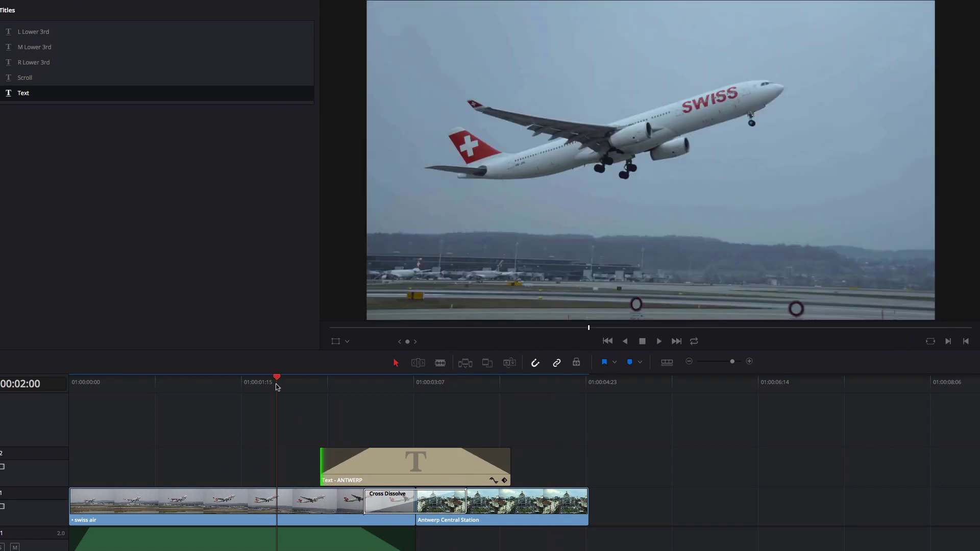
key(space)
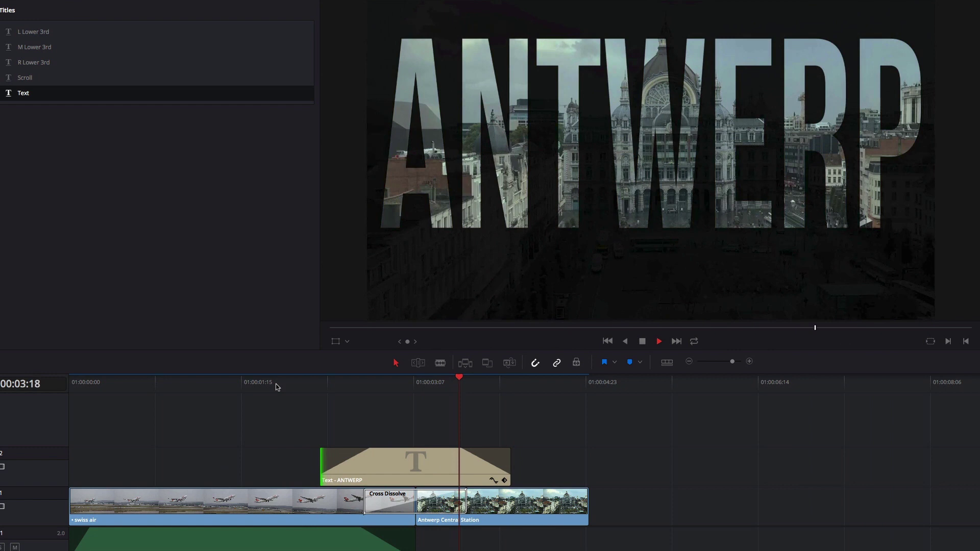
key(space)
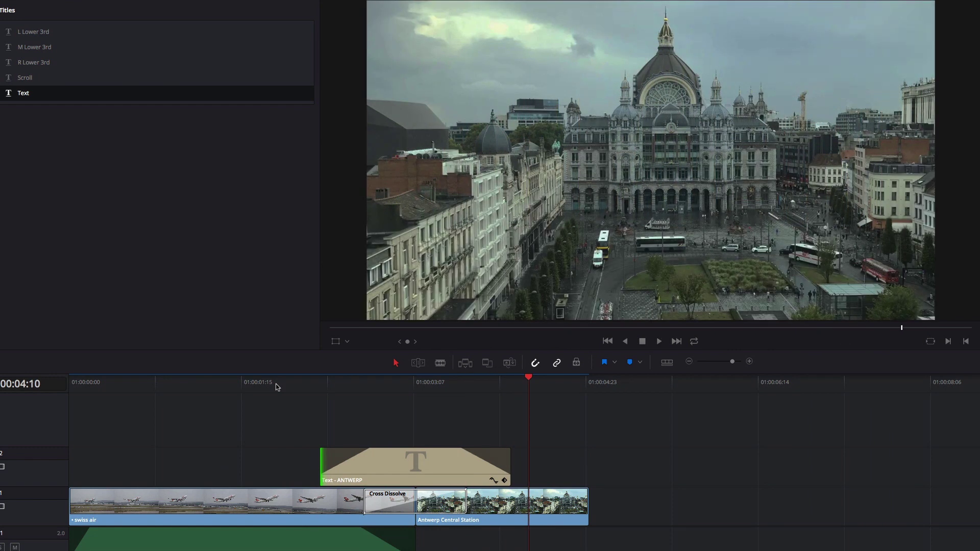
Step: Remove the title's fades, turn off its background, and reset Composite Mode to Normal
drag(371, 450, 321, 449)
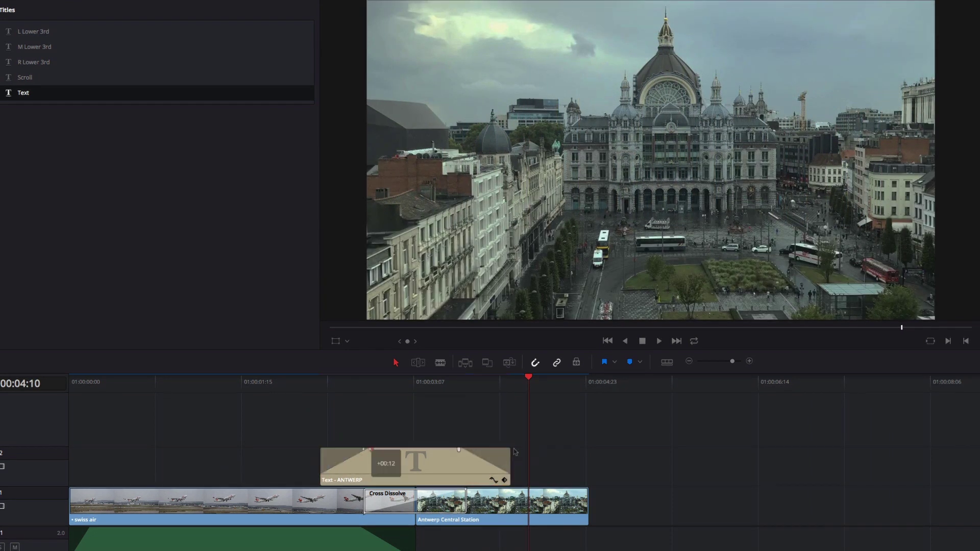
drag(458, 450, 510, 450)
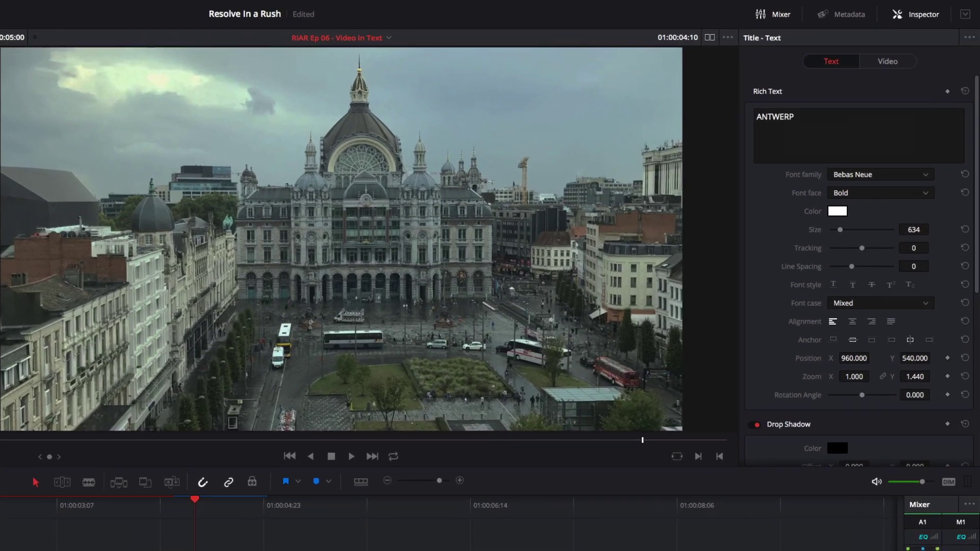
scroll(796, 332, down, 6)
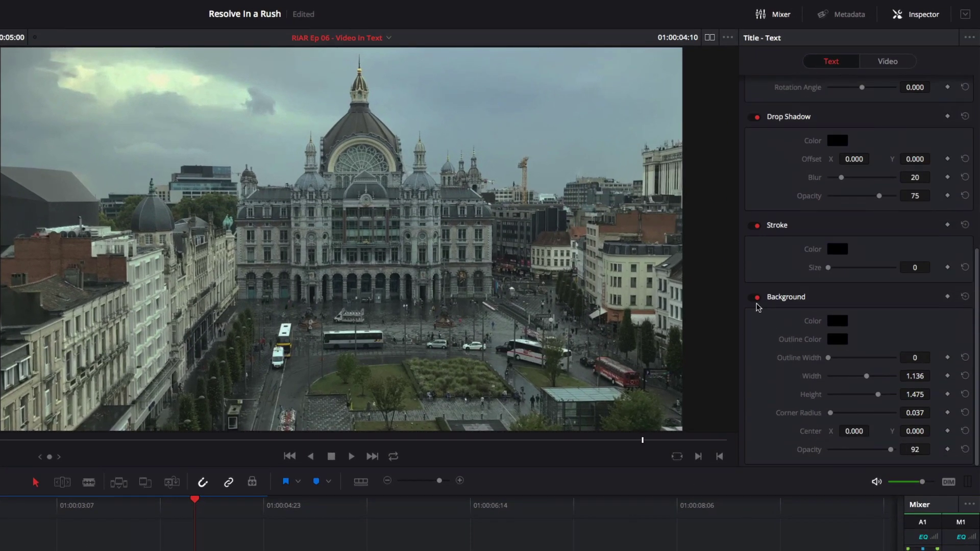
click(752, 298)
scroll(768, 281, up, 10)
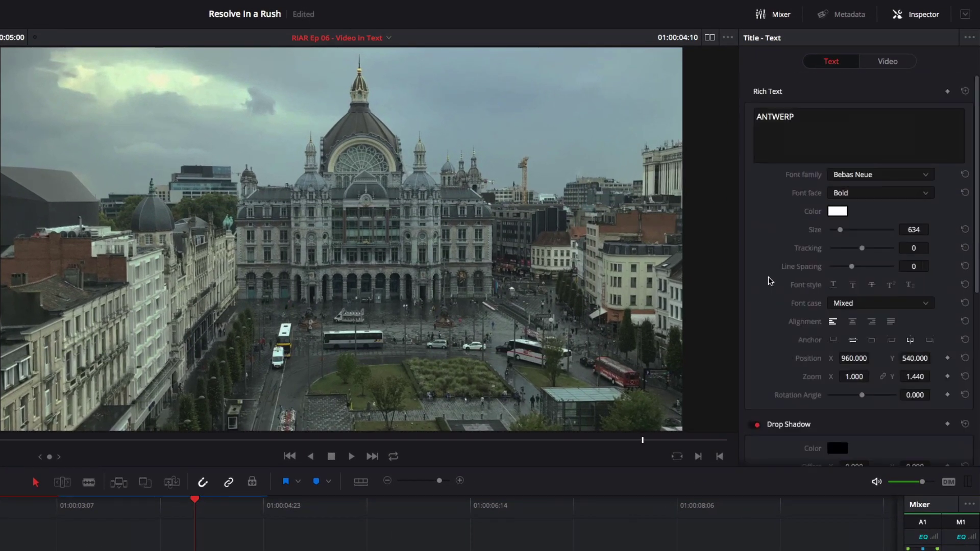
click(884, 67)
click(965, 92)
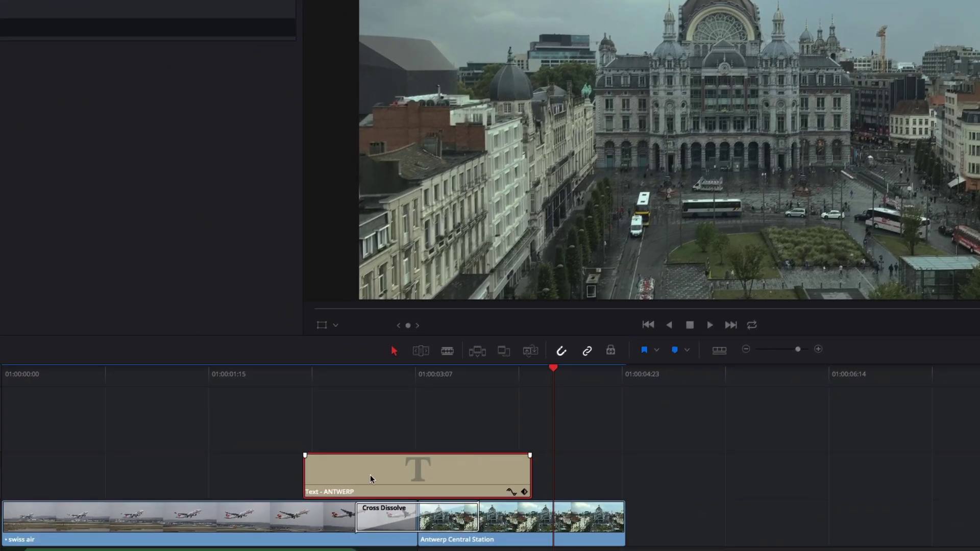
Step: Turn the title into a compound clip named 'ANTWERP'
right_click(219, 528)
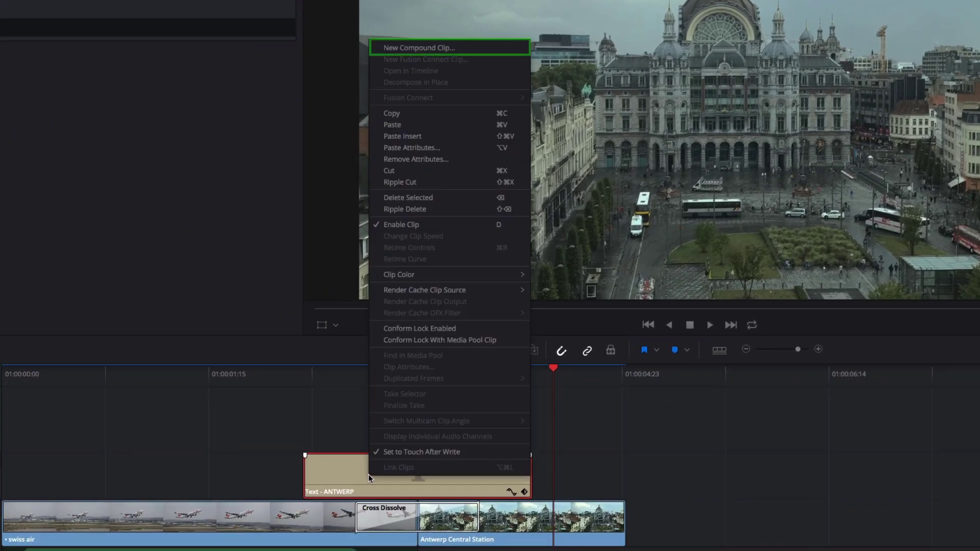
click(421, 48)
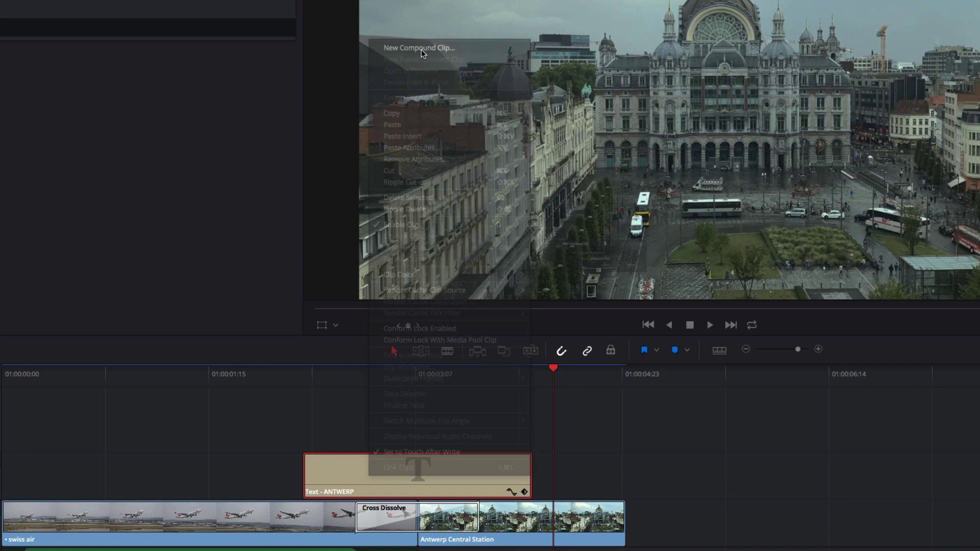
text(ANTWERP)
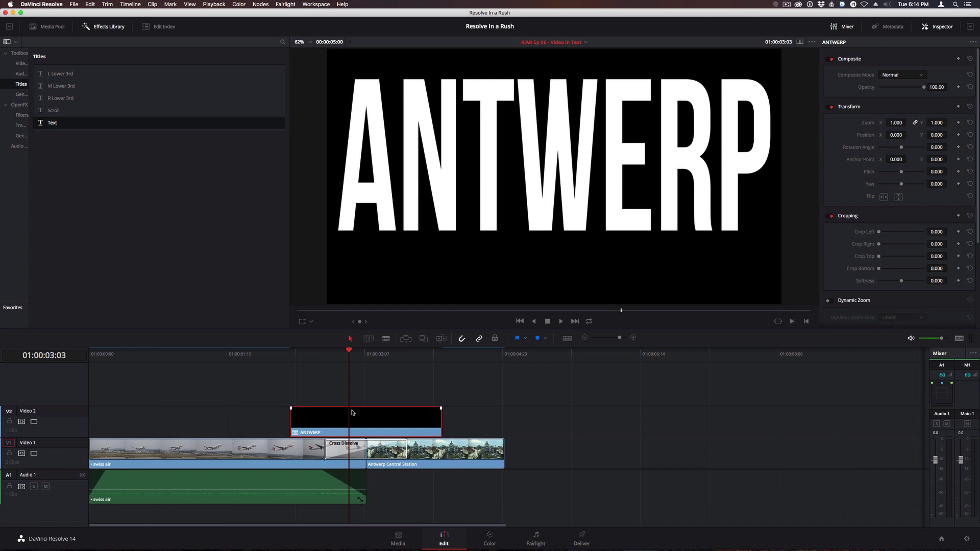
right_click(351, 412)
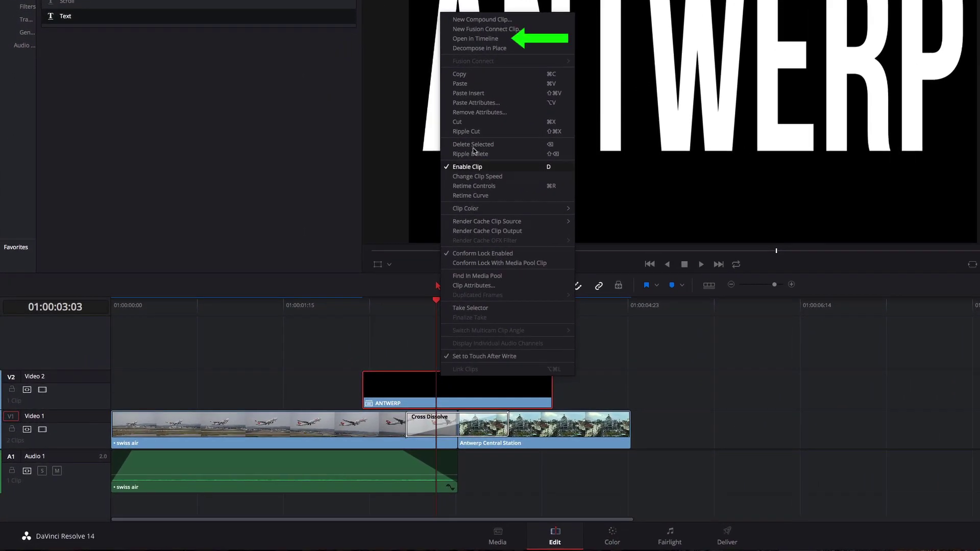
Step: Inspect the compound clip's Text - ANTWERP title, return to the main timeline, and park the playhead on ANTWERP
click(472, 39)
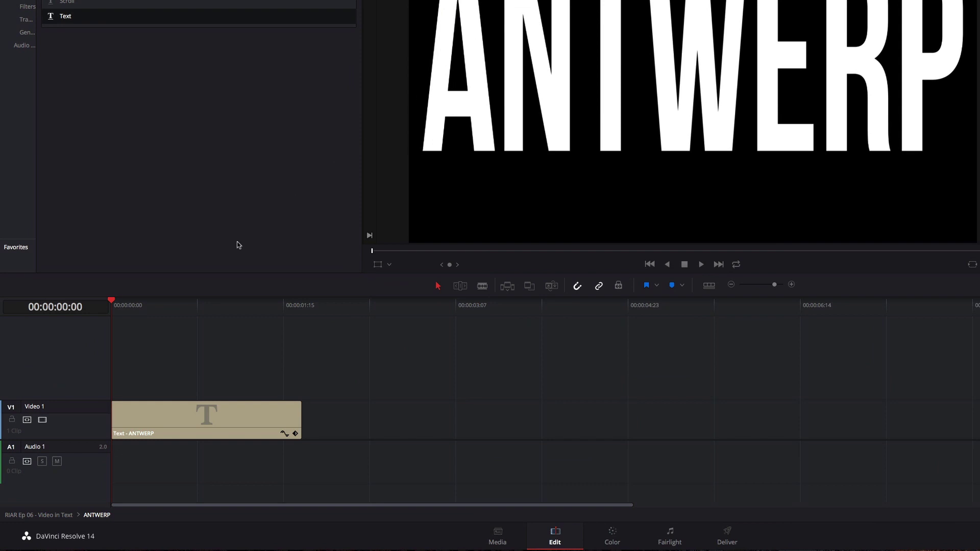
click(158, 427)
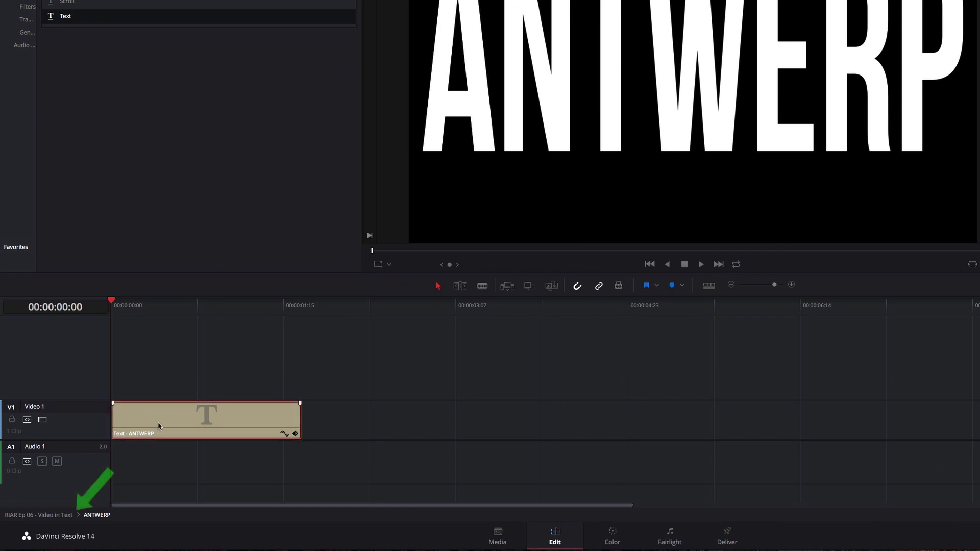
click(40, 515)
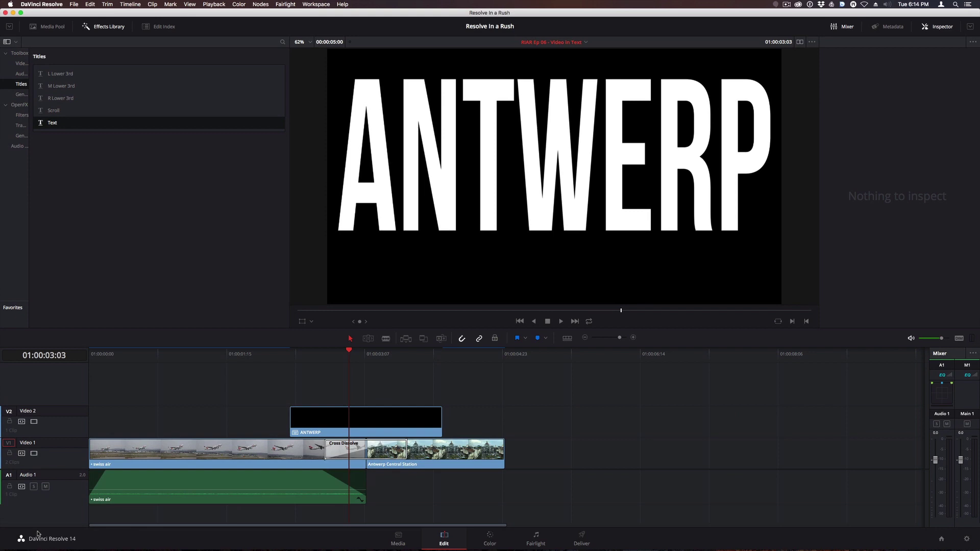
click(308, 418)
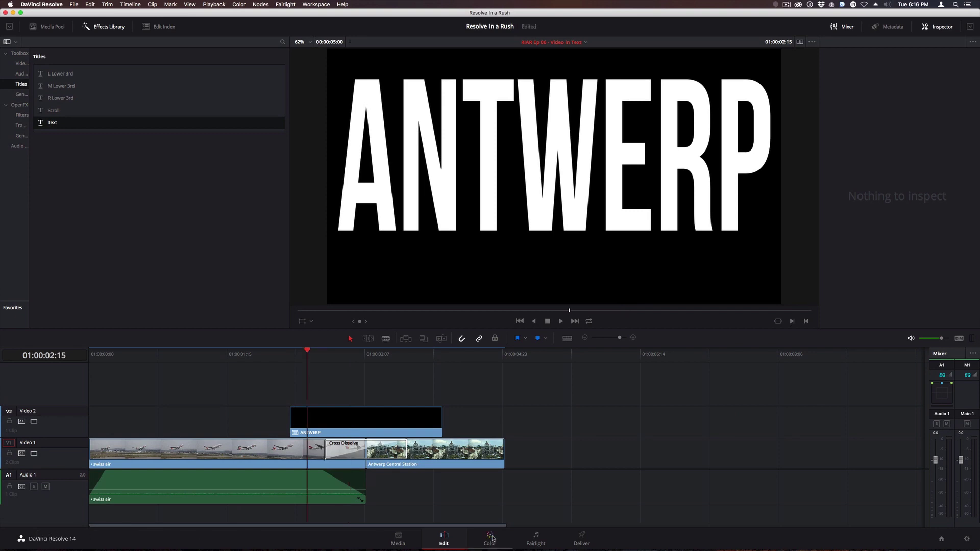
Step: On the Color page, add an Alpha Output and connect node 01's alpha to it
click(489, 538)
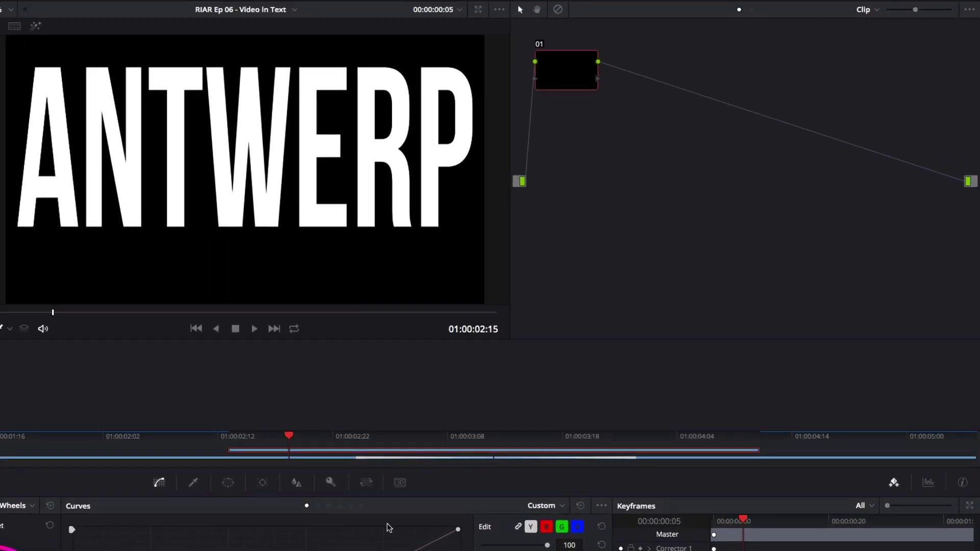
right_click(642, 202)
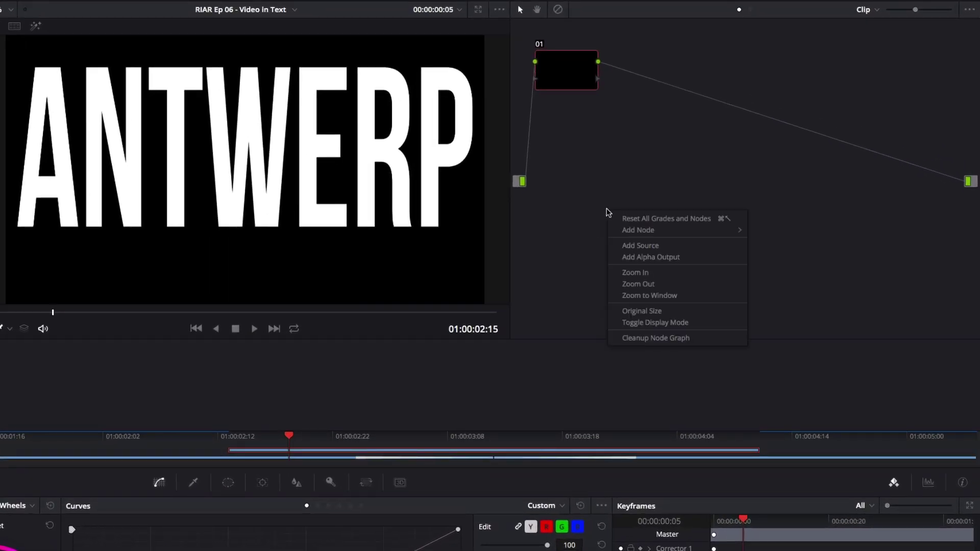
click(628, 258)
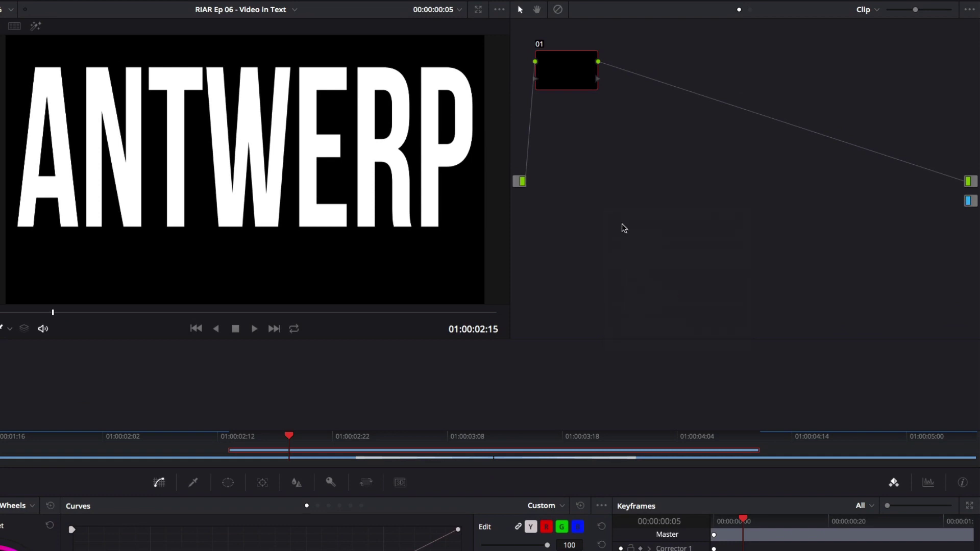
drag(597, 77, 966, 203)
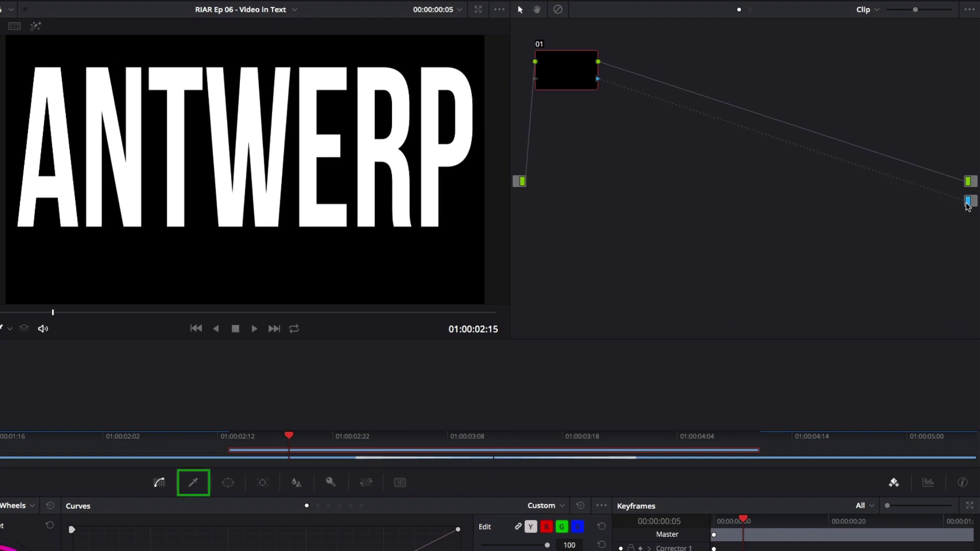
Step: Key the white ANTWERP letters with the qualifier eyedropper and invert the key
click(193, 483)
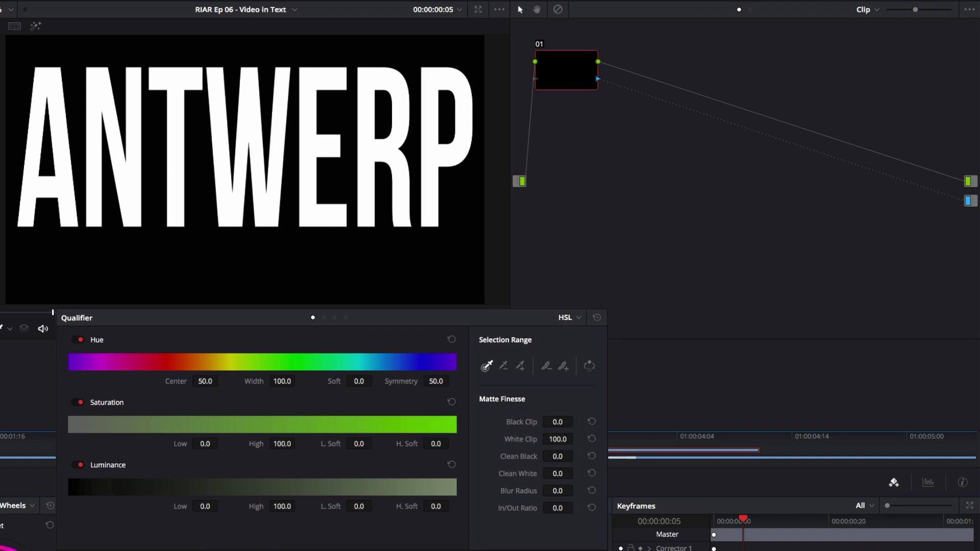
click(179, 130)
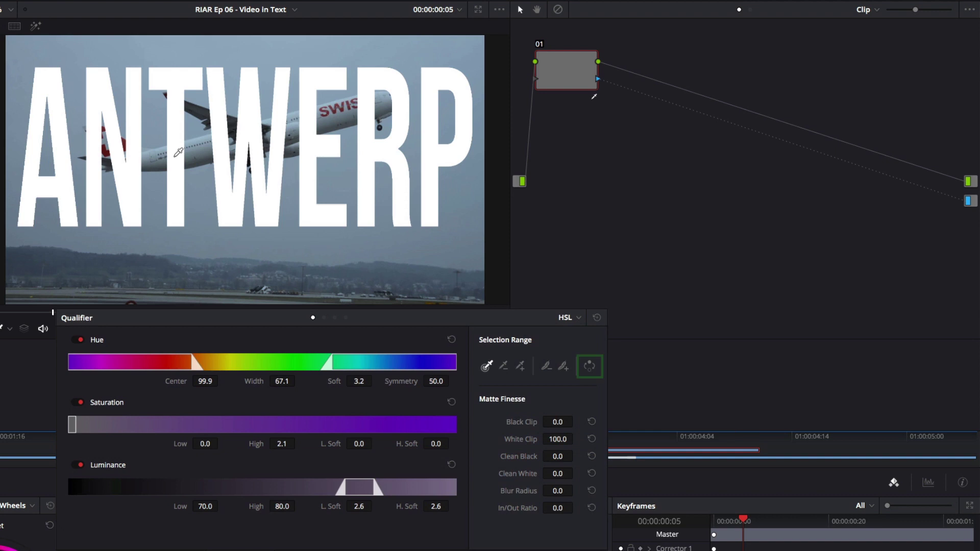
click(588, 367)
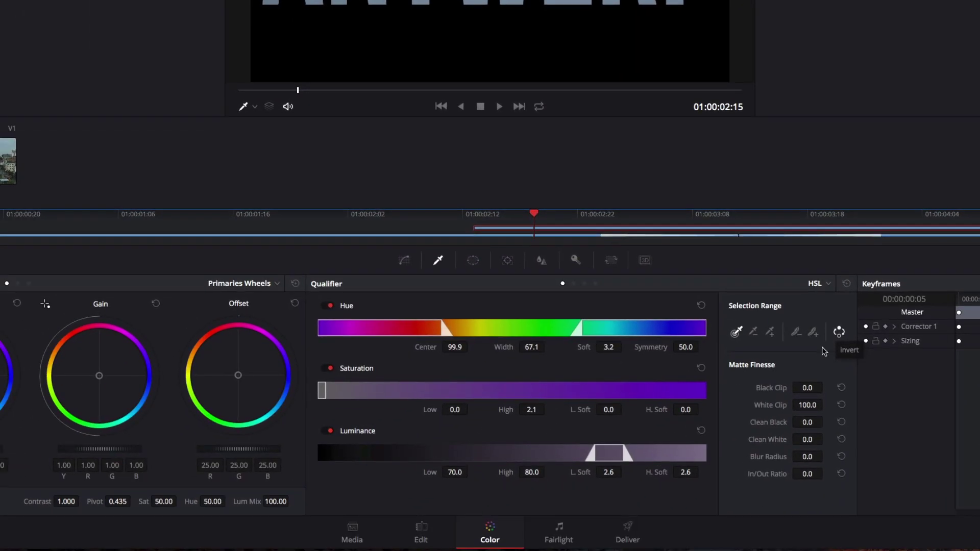
Step: Create Bin 1 inside Episode 06 and add the Antwerp Central Station clip to it as a matte
click(352, 534)
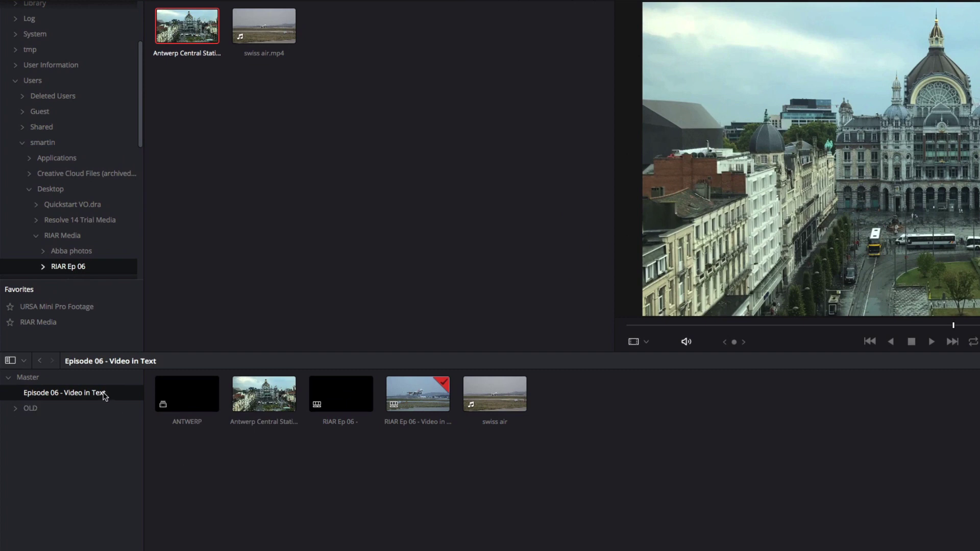
right_click(46, 343)
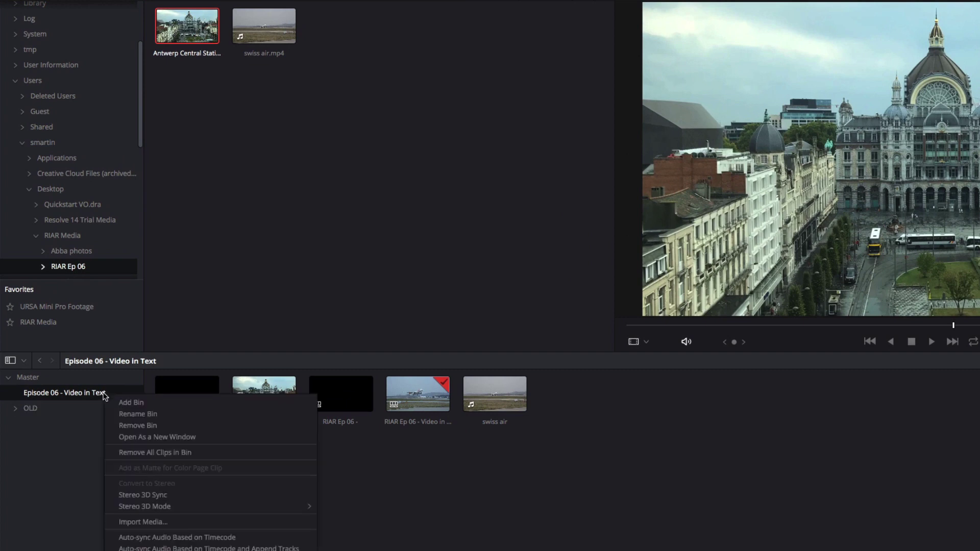
click(52, 350)
key(Return)
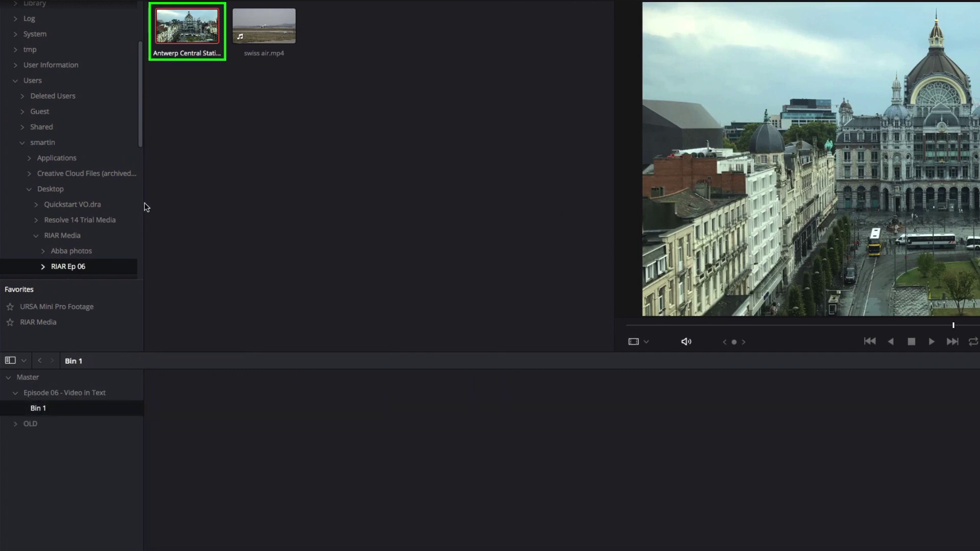
right_click(182, 30)
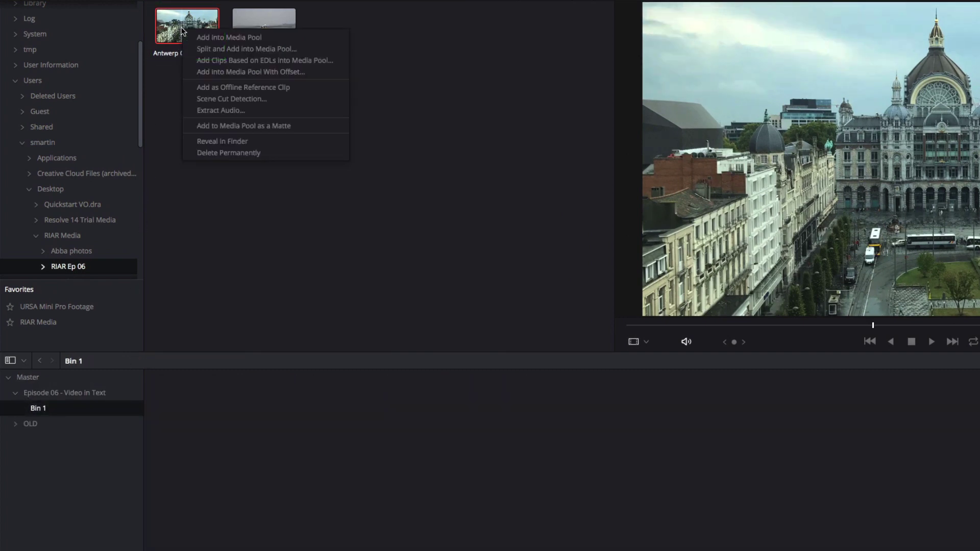
click(201, 128)
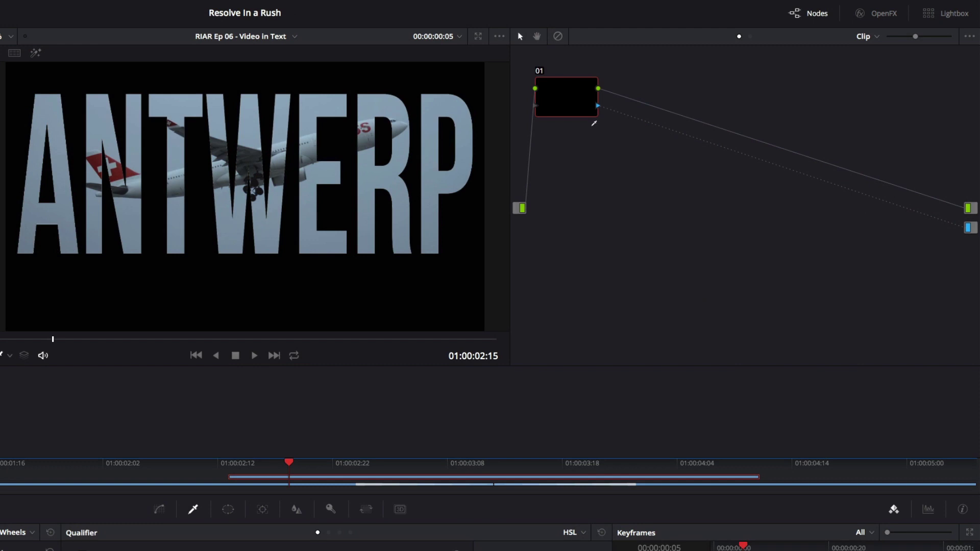
Step: Add the Antwerp Central Station.mp4 timeline matte to node 01
right_click(567, 112)
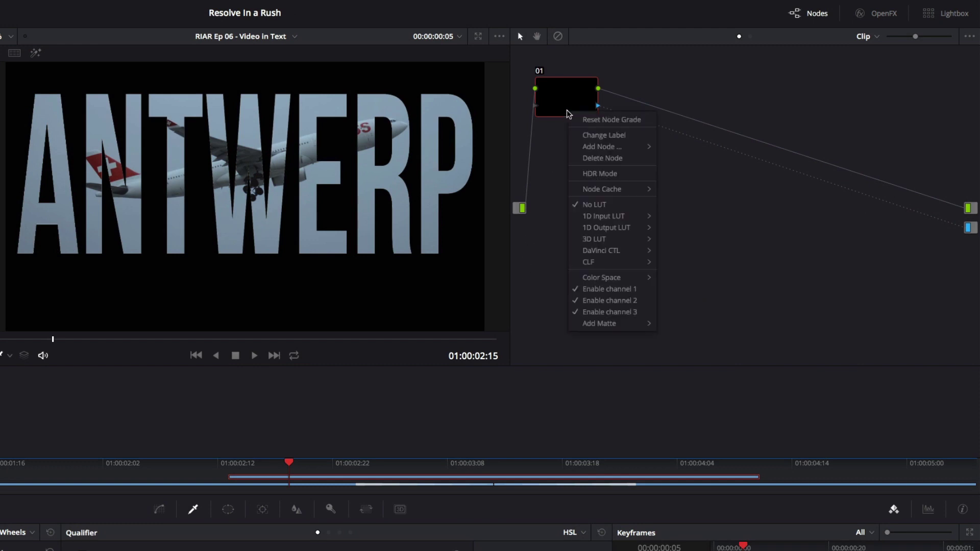
mouse_move(605, 321)
mouse_move(680, 327)
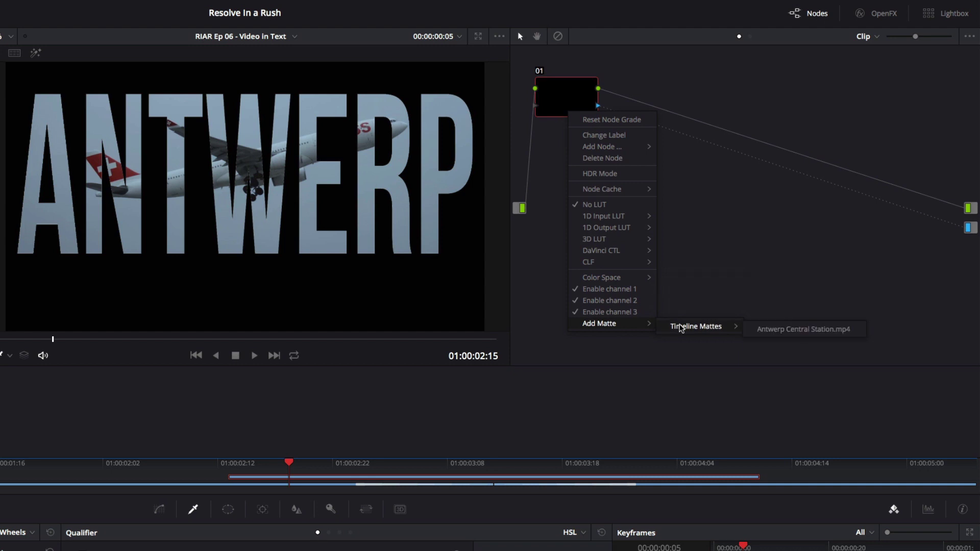
click(765, 332)
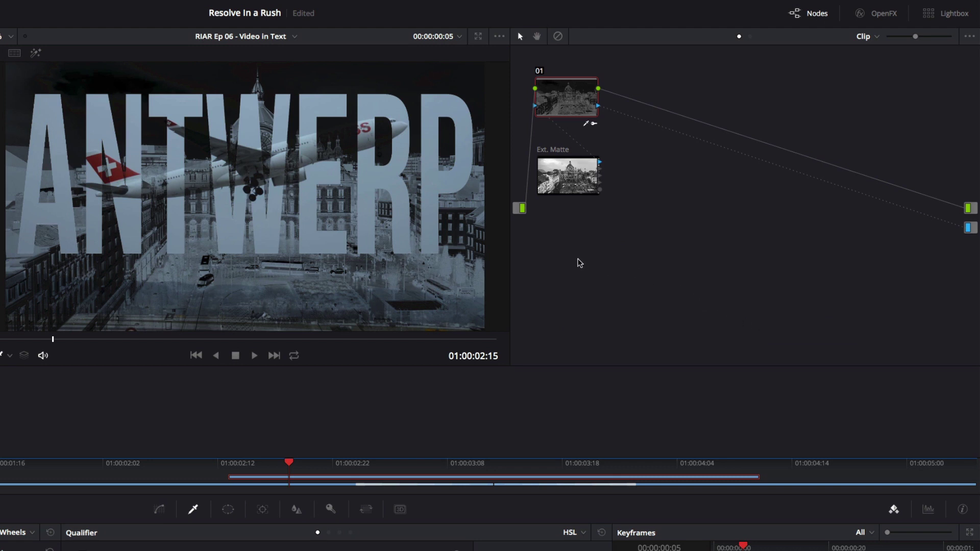
Step: Reposition the nodes, delete the old links, and connect the Ext. Matte output to the main output
drag(574, 249, 563, 196)
drag(550, 80, 577, 157)
click(545, 244)
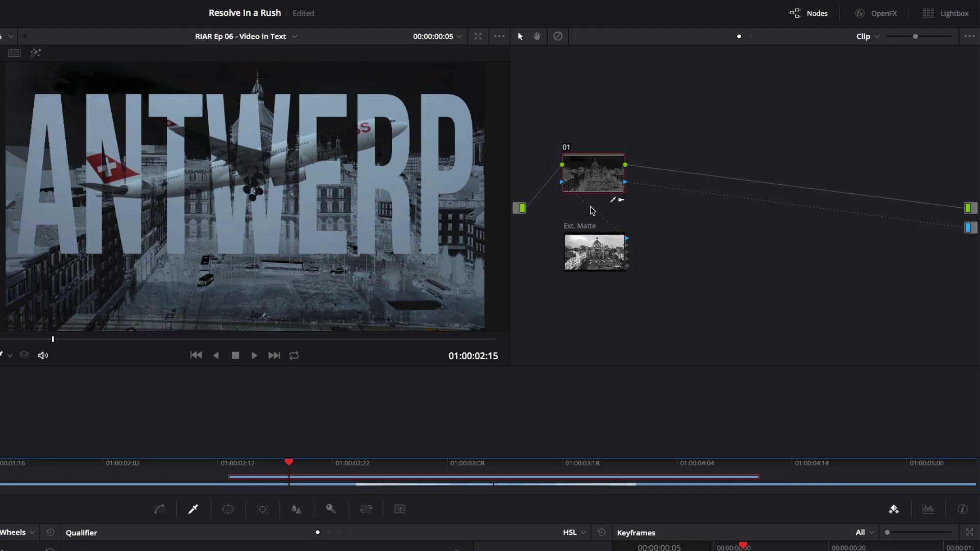
key(Delete)
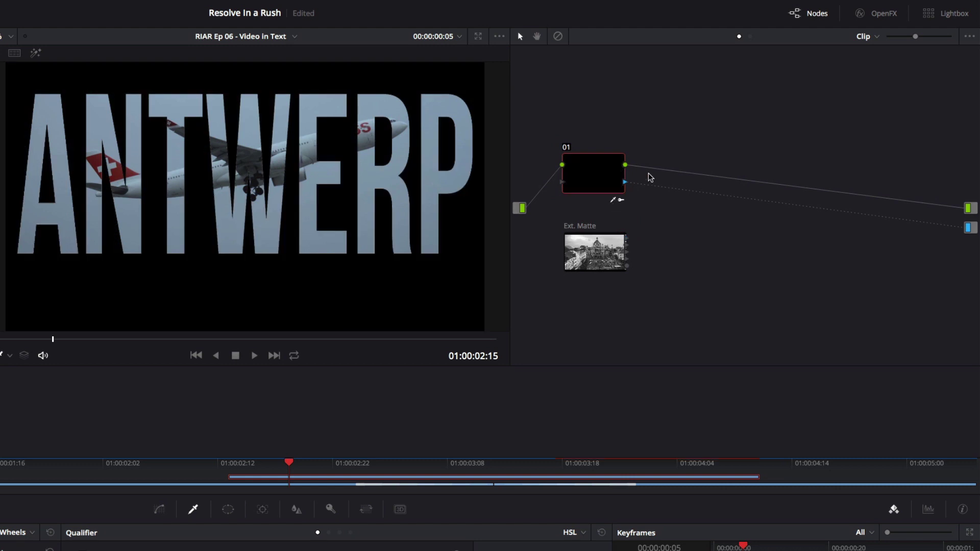
key(Delete)
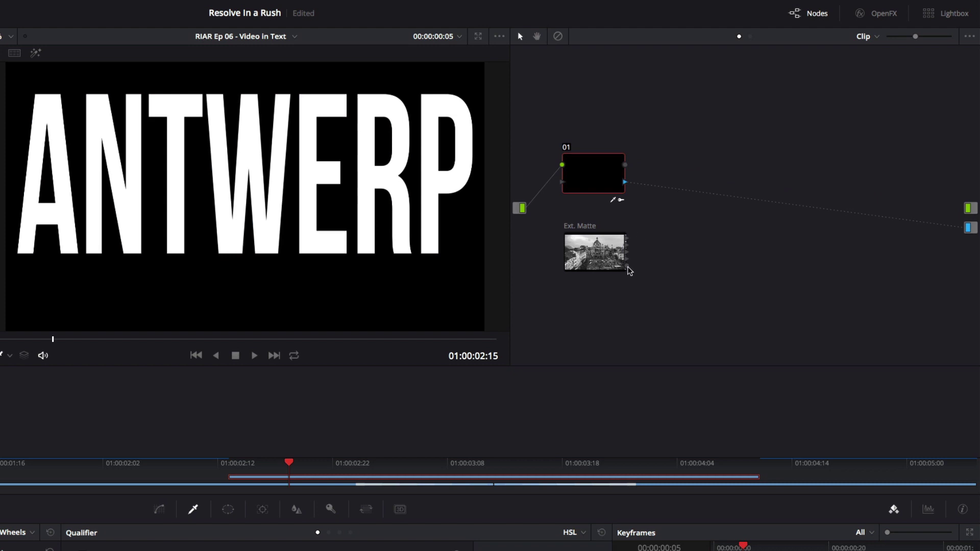
drag(655, 260, 969, 210)
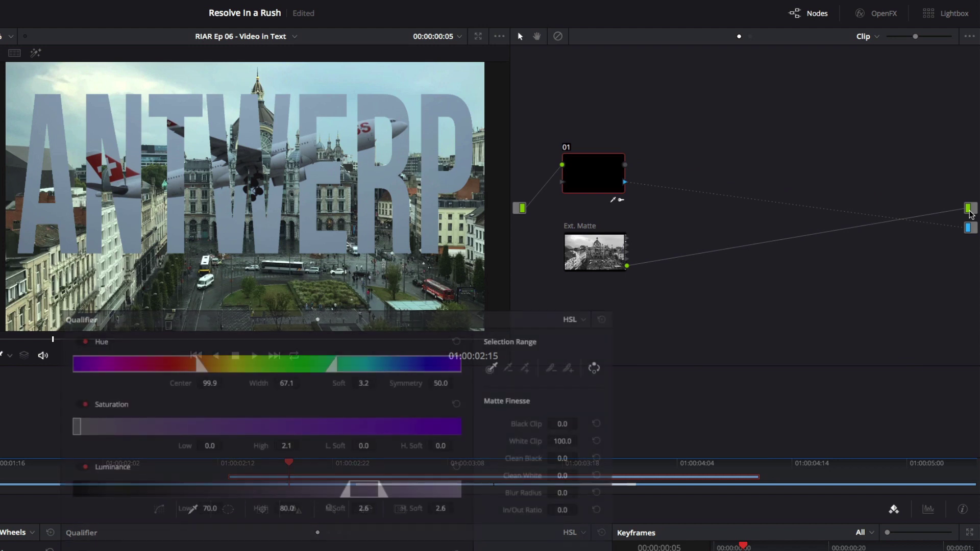
Step: Invert the qualifier key and set the Ext. Matte node's Key offset to 4
click(594, 368)
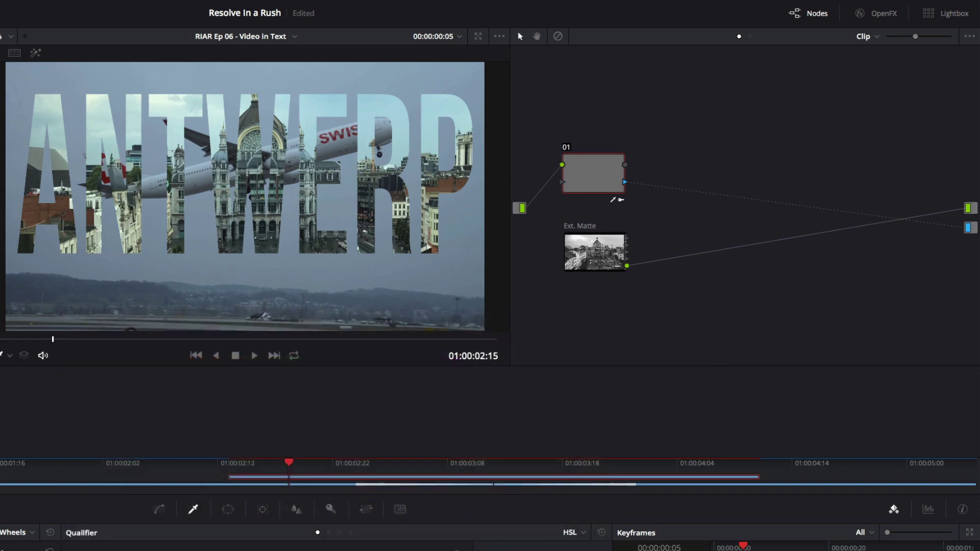
click(592, 259)
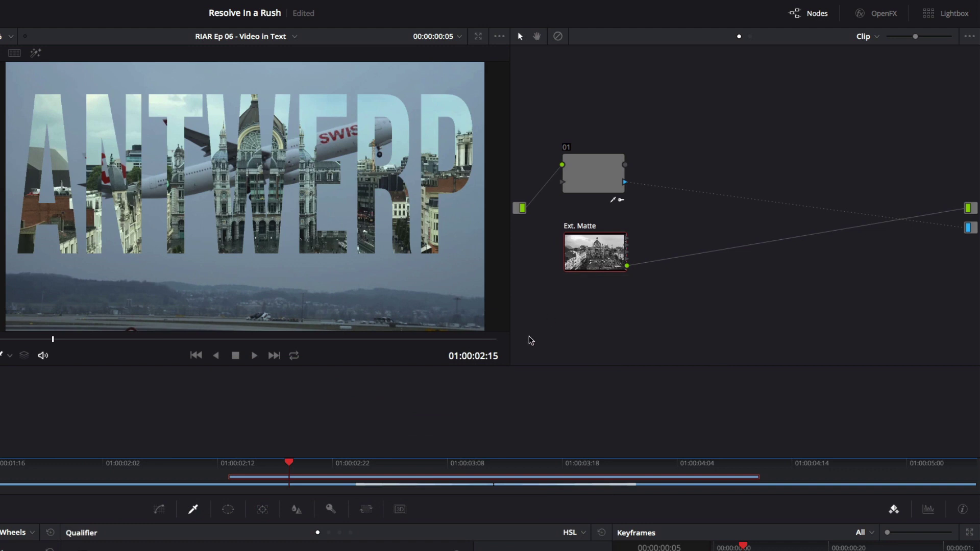
click(335, 512)
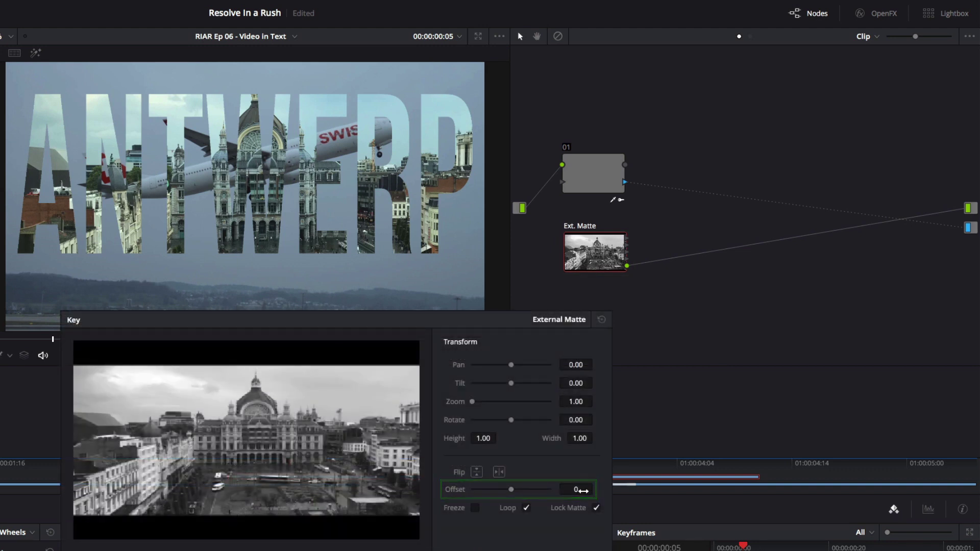
drag(590, 490, 595, 490)
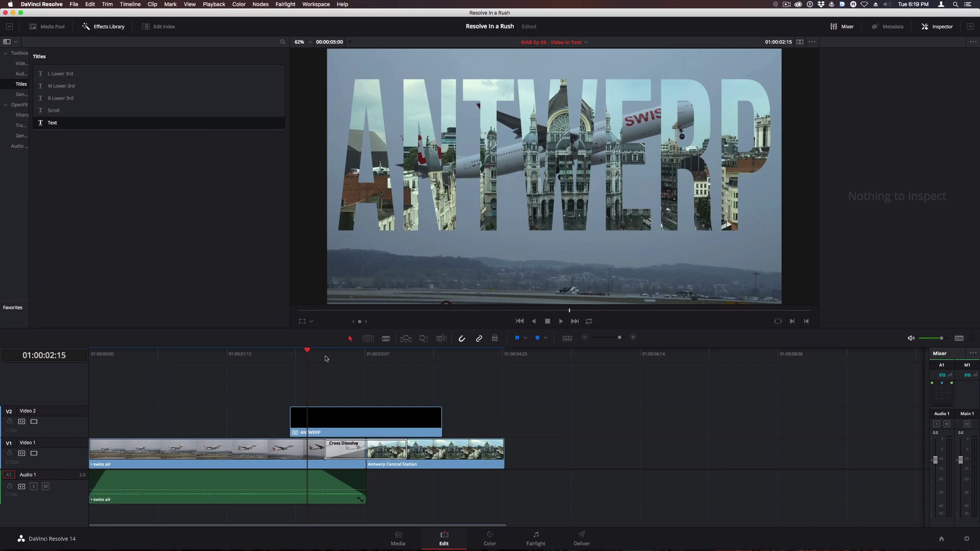
Step: Scrub to 01:00:03:03 and the dissolve at 01:00:03:13, then play the timeline from the start
drag(326, 358, 350, 362)
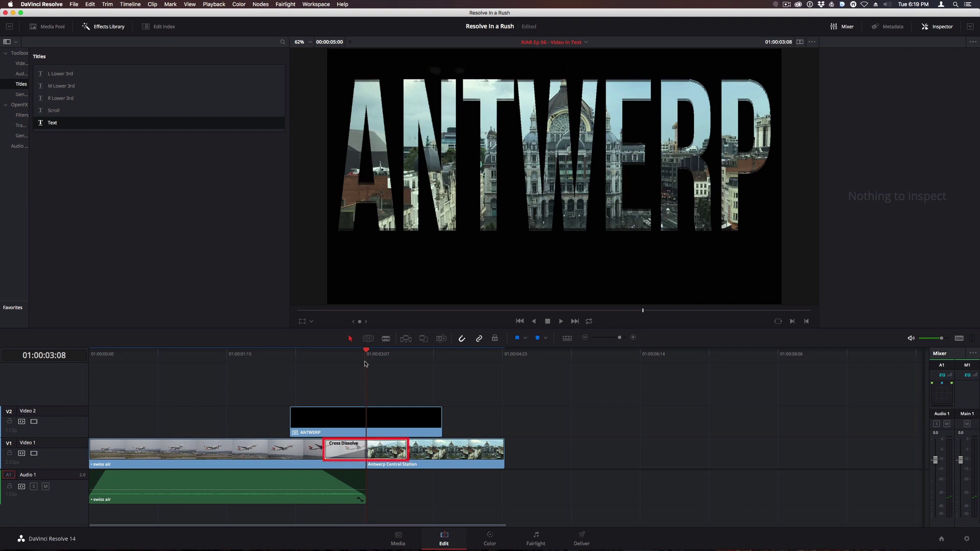
click(383, 365)
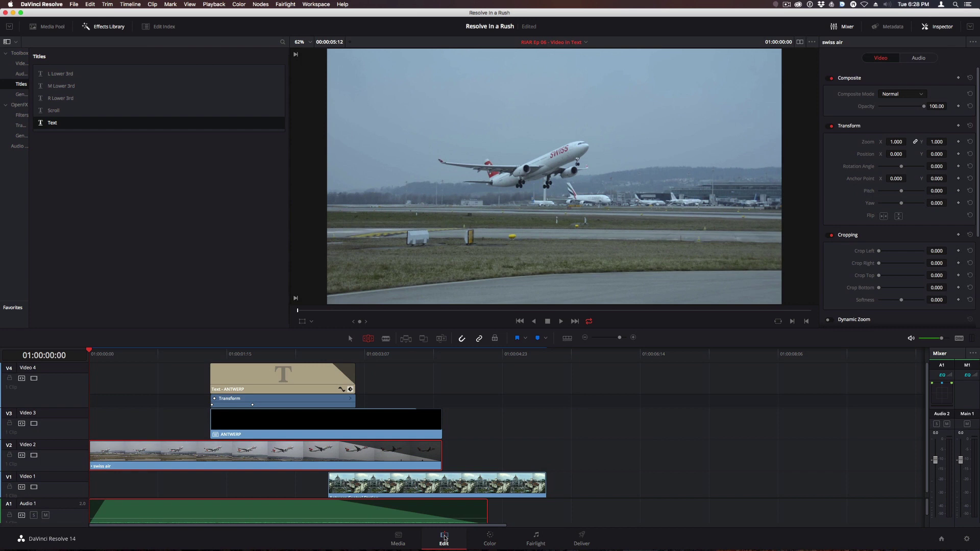
key(space)
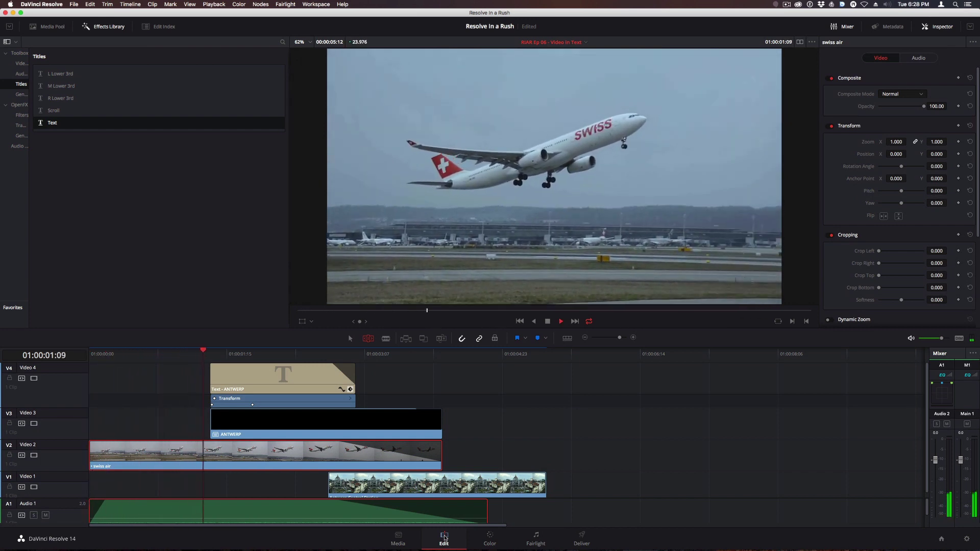